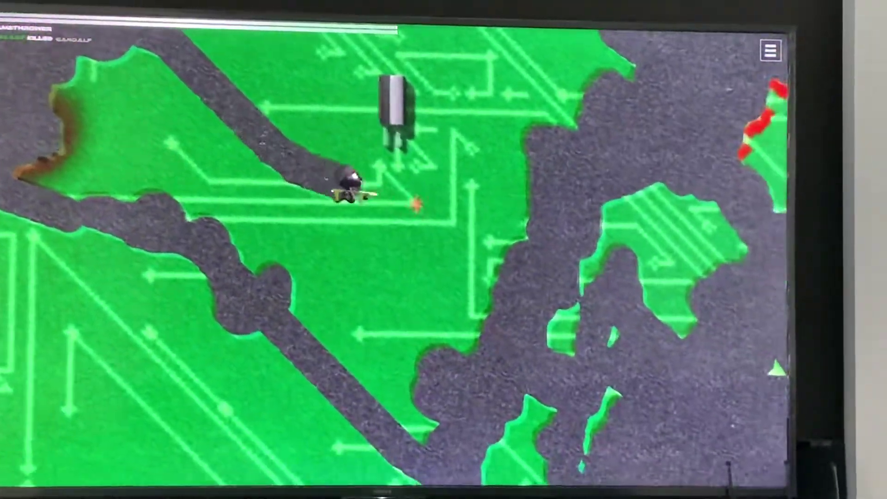
pyautogui.press('Tab')
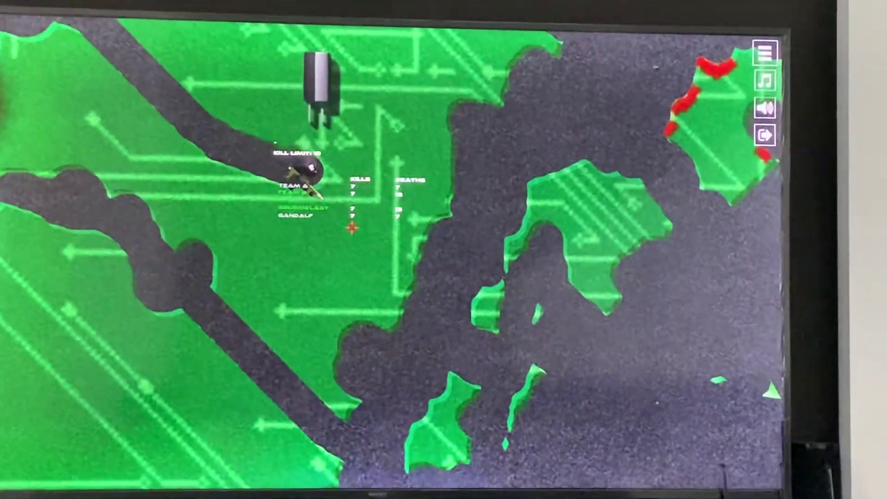
pyautogui.press('d')
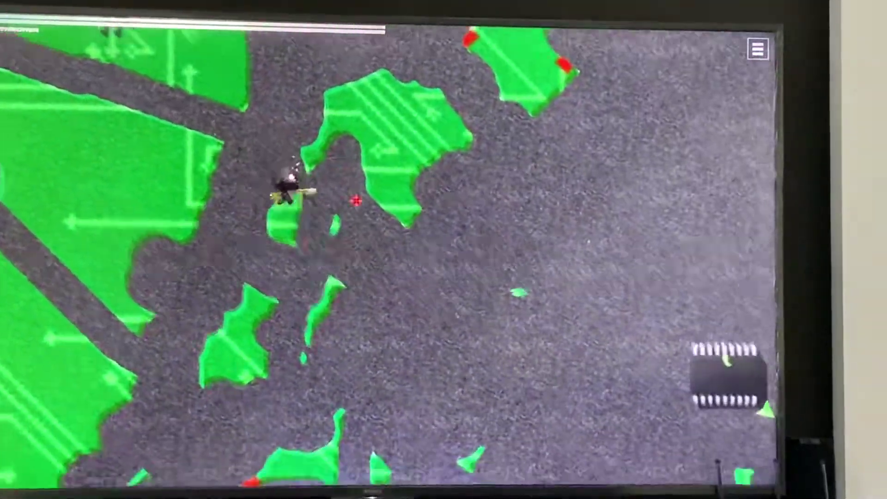
pyautogui.rightClick(346, 187)
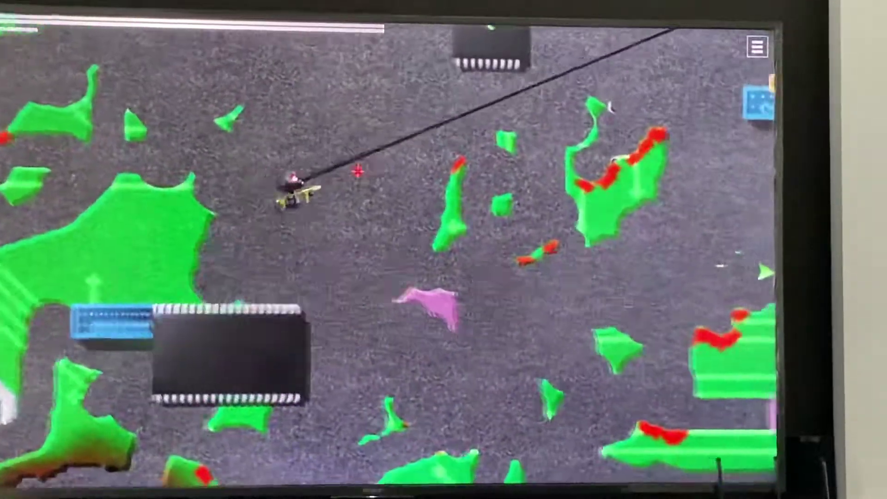
pyautogui.click(366, 214)
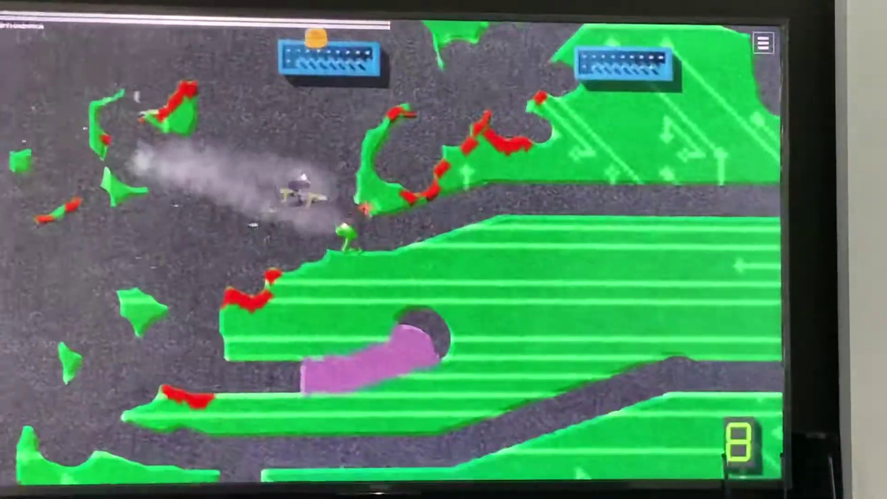
pyautogui.moveTo(366, 208); pyautogui.dragTo(311, 181)
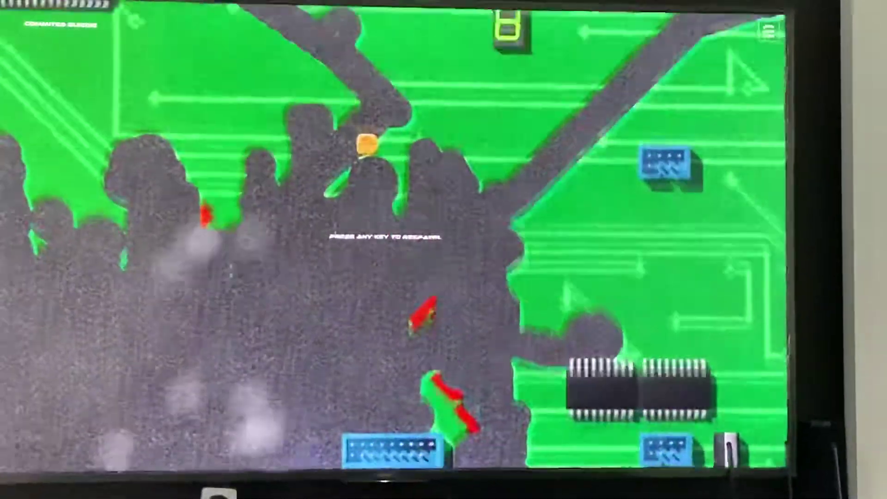
pyautogui.press('space')
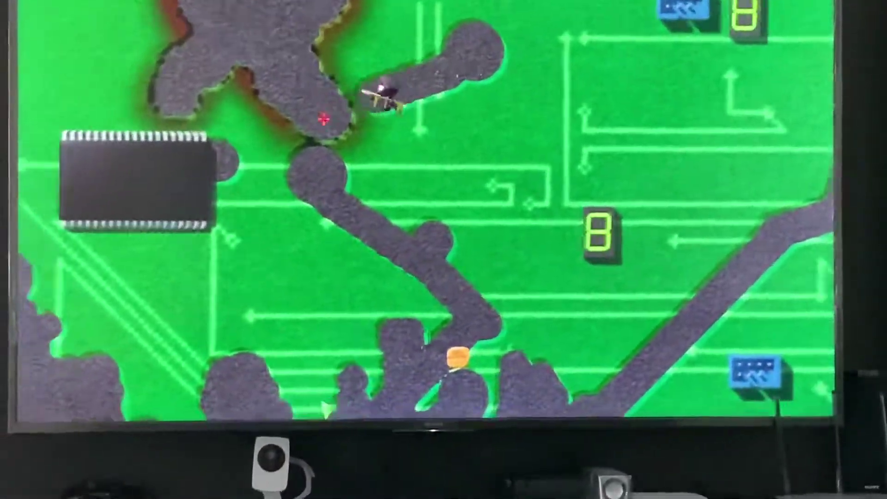
pyautogui.press('d')
pyautogui.press('s')
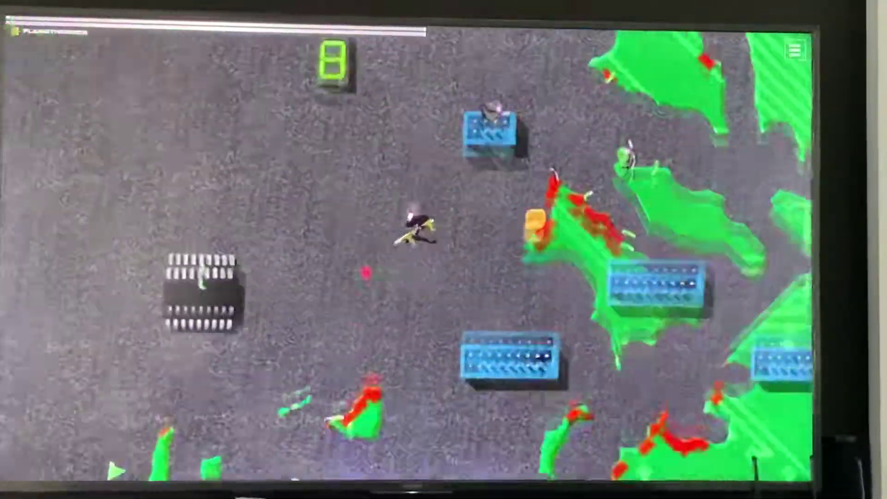
pyautogui.press('s')
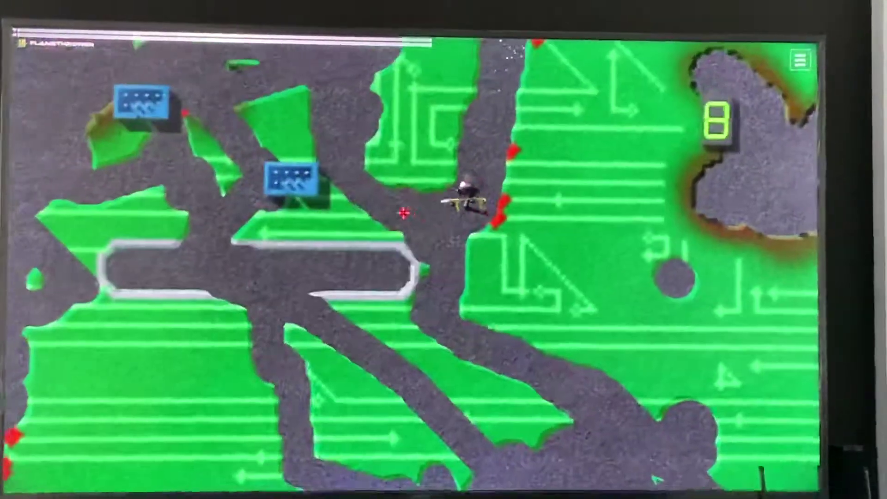
pyautogui.press('w')
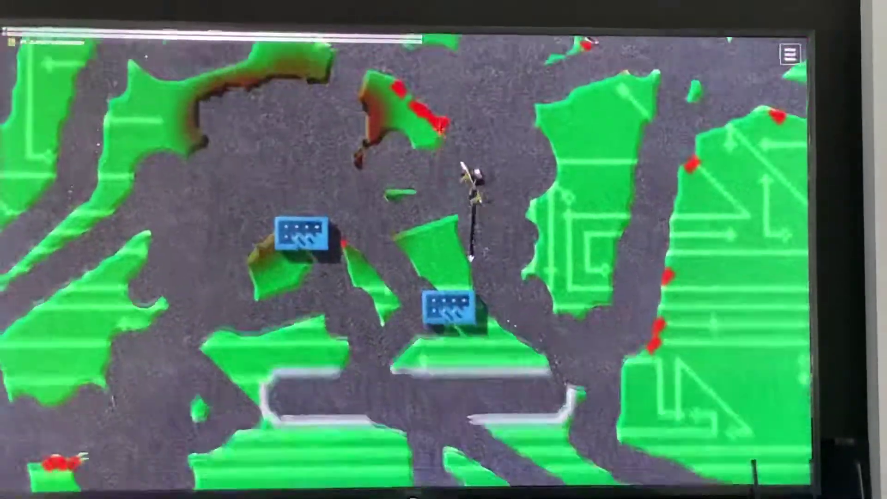
pyautogui.press('w')
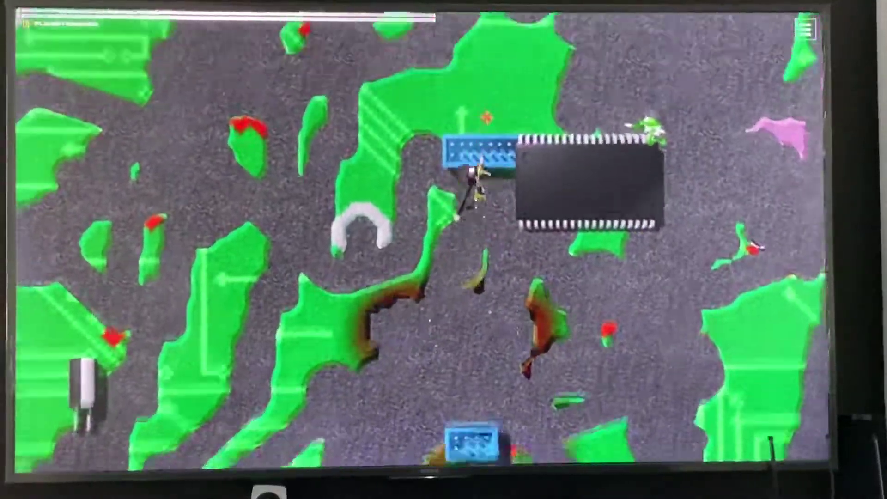
pyautogui.press('s')
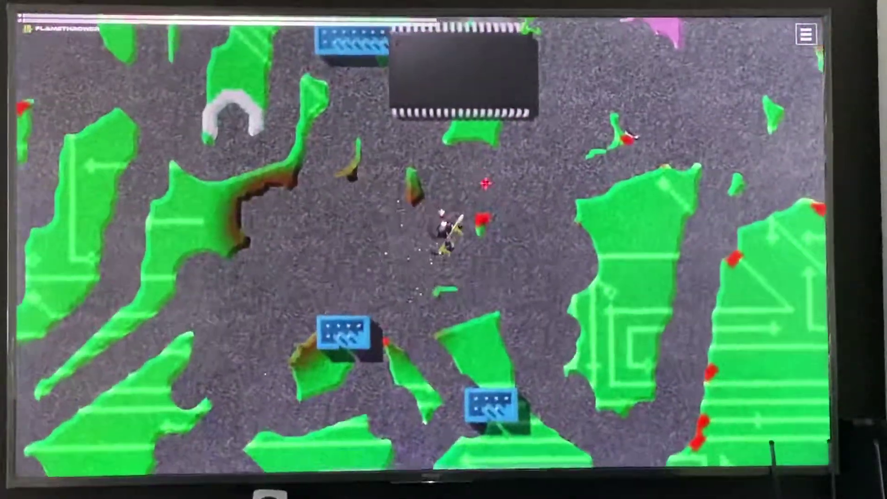
pyautogui.press('w')
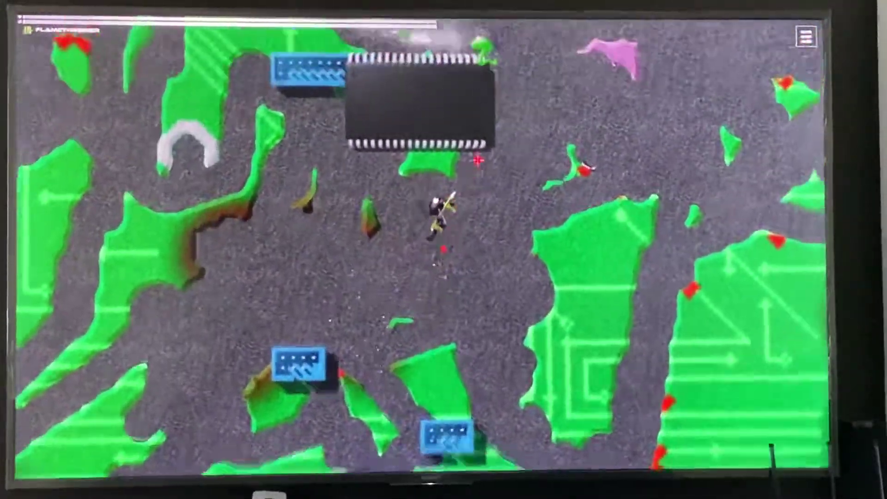
pyautogui.press('d')
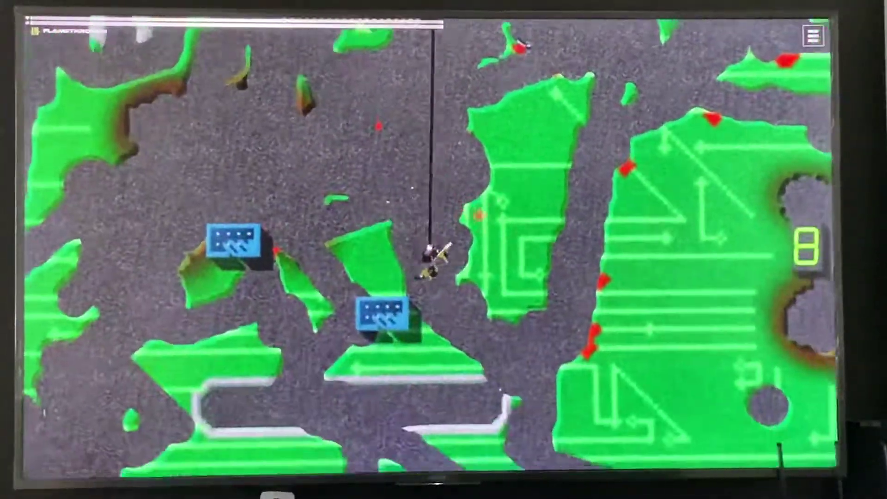
pyautogui.press('w')
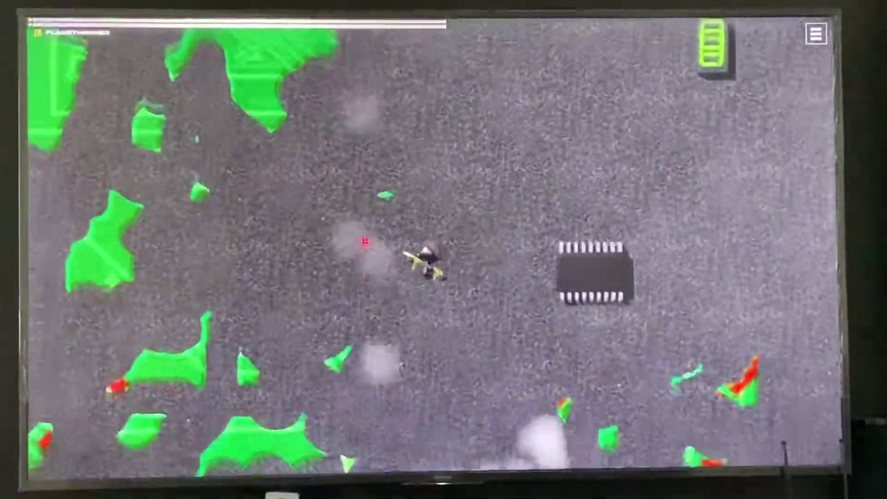